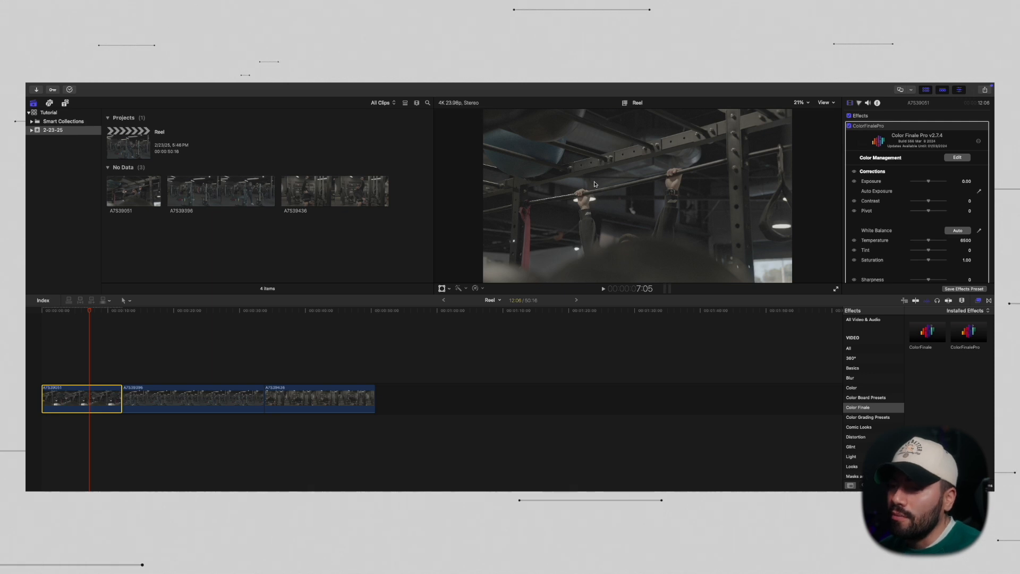
- Set the Color Profile to Input LUT in the first clip's ColorFinalePro color management settings
click(928, 130)
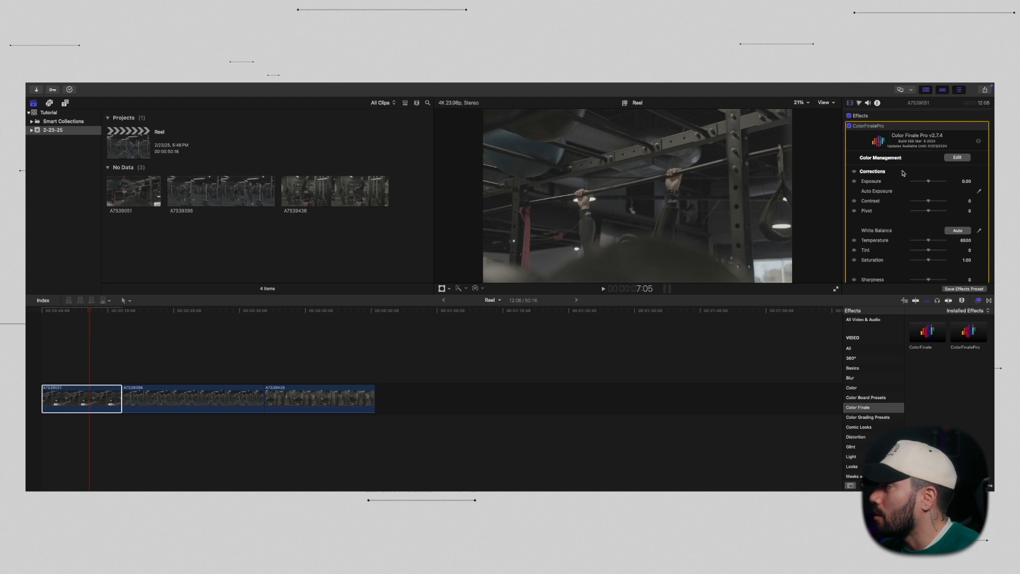
click(957, 157)
click(960, 193)
click(951, 218)
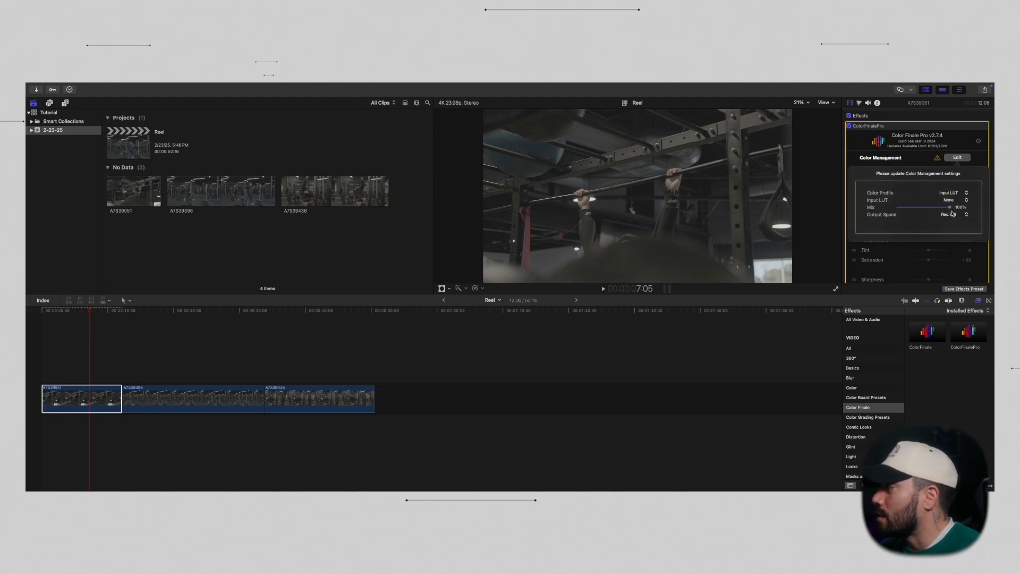
- Import Slog_3_to_Rec_709.cube from the Luts folder as the first clip's Input LUT
click(951, 200)
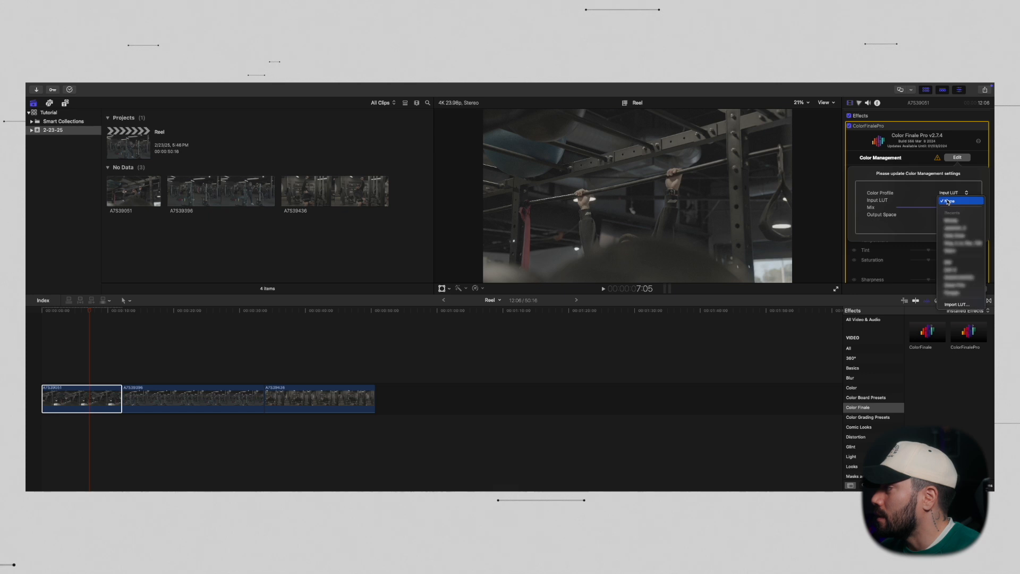
click(966, 304)
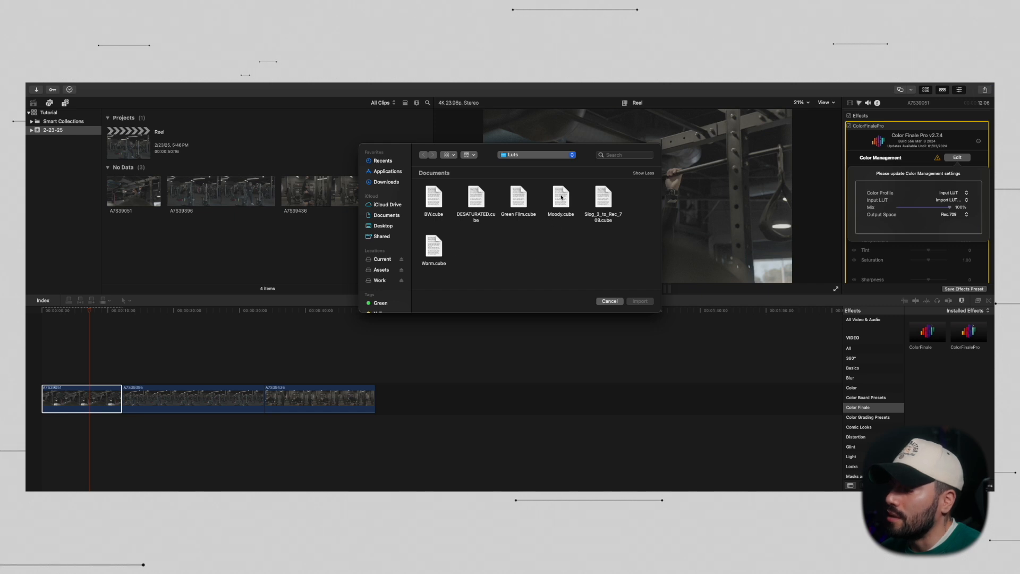
click(606, 198)
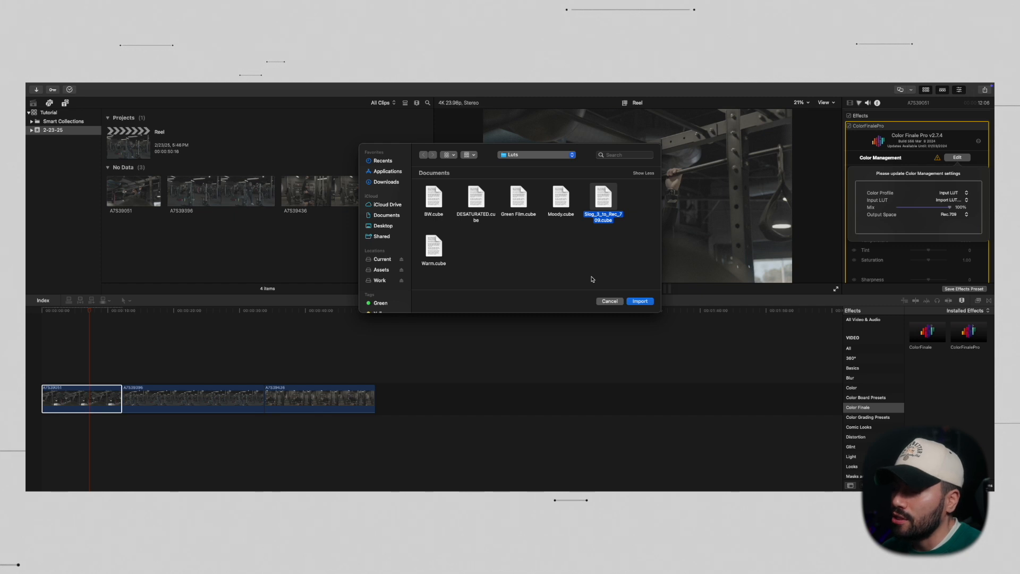
click(640, 301)
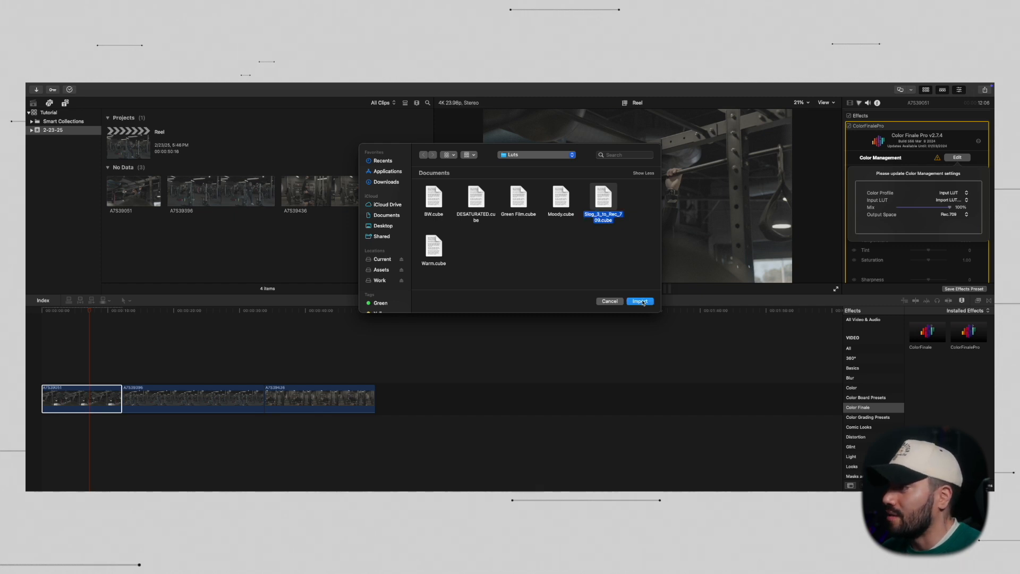
click(60, 399)
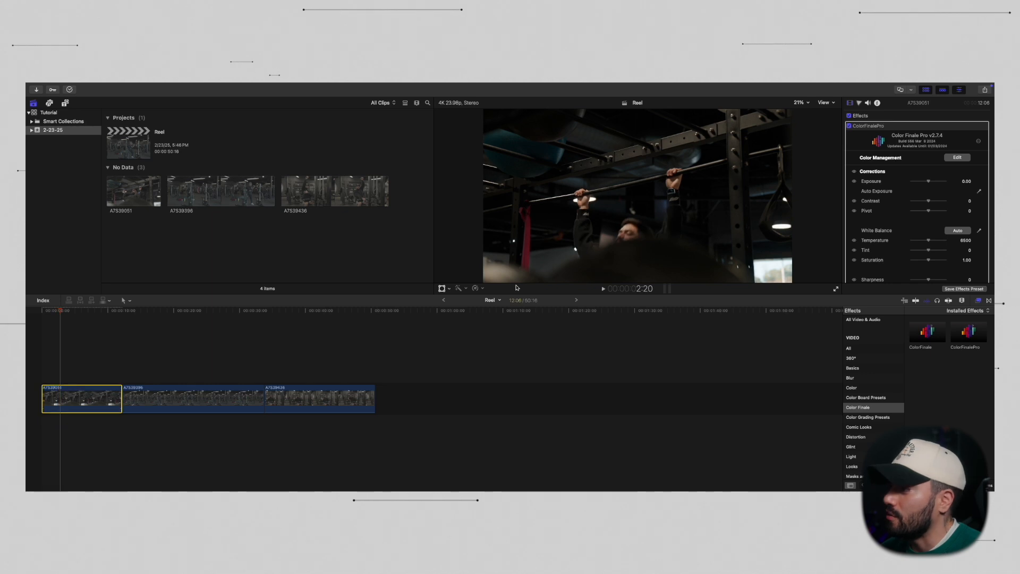
- Compare the first clip with ColorFinalePro off and on, and play it to review the LUT's look
click(850, 126)
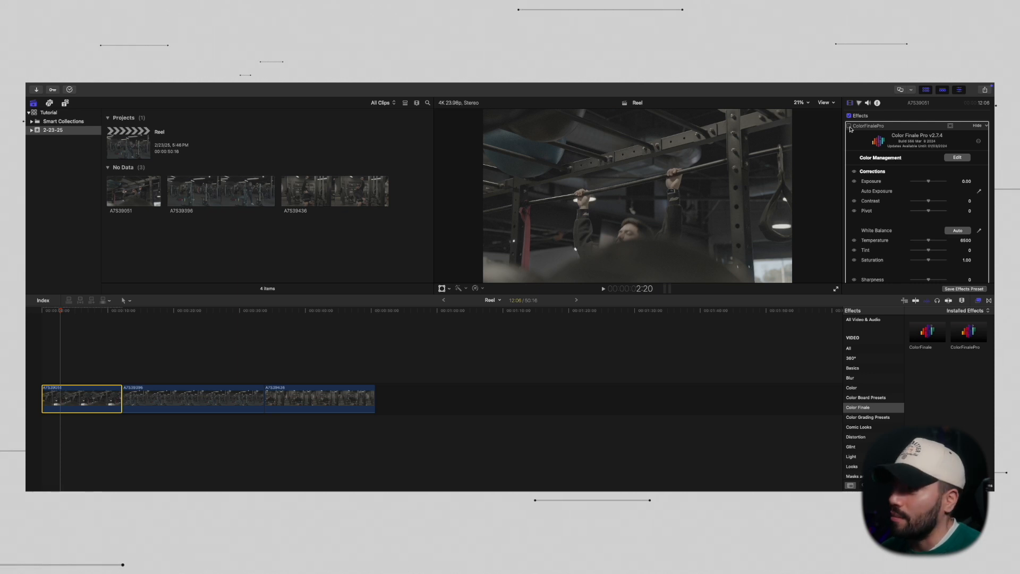
click(849, 127)
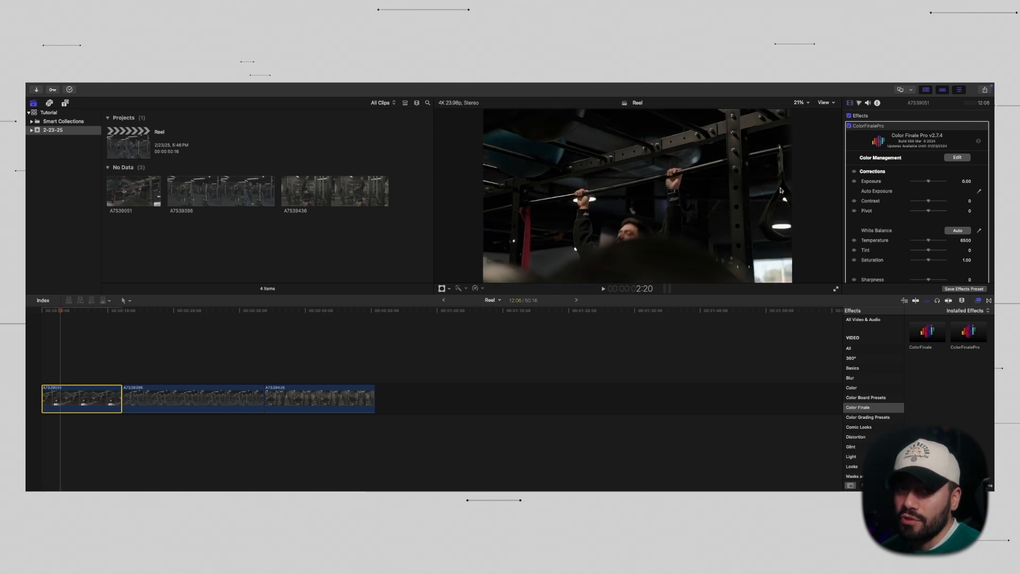
key(space)
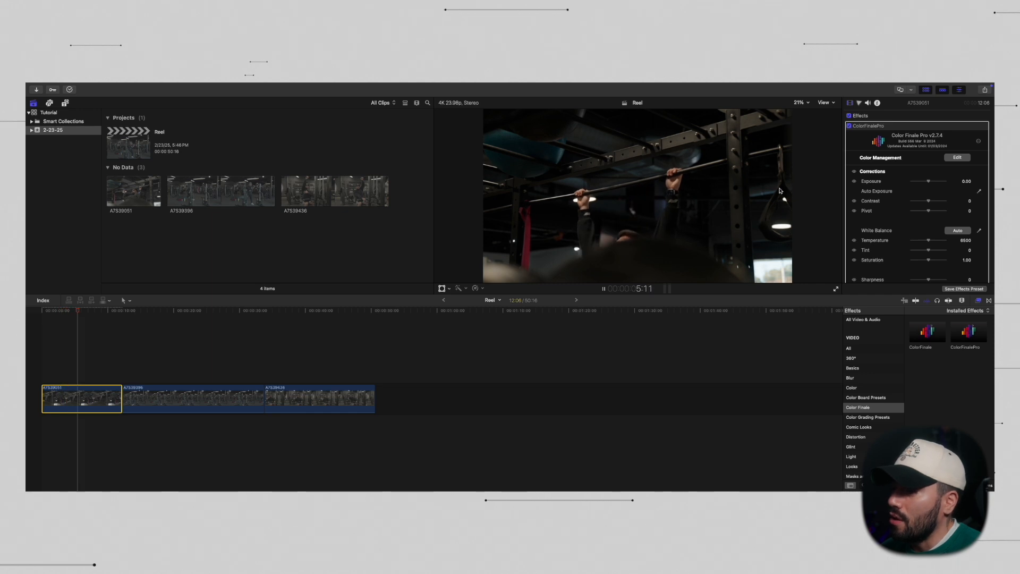
key(space)
drag(81, 312, 65, 323)
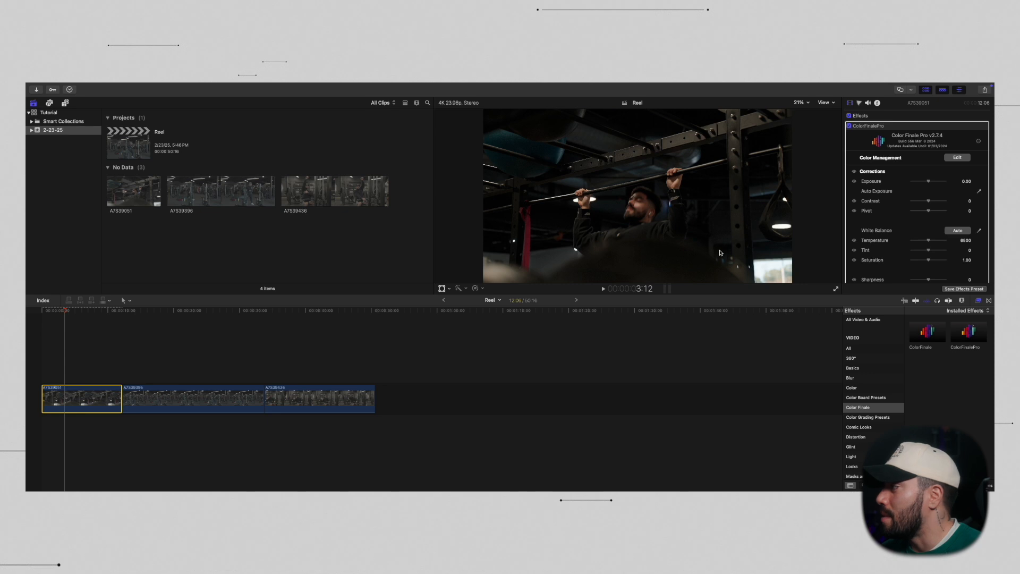
- Try a cooler temperature on the first clip, reset it, and apply automatic white balance instead
scroll(879, 240, down, 2)
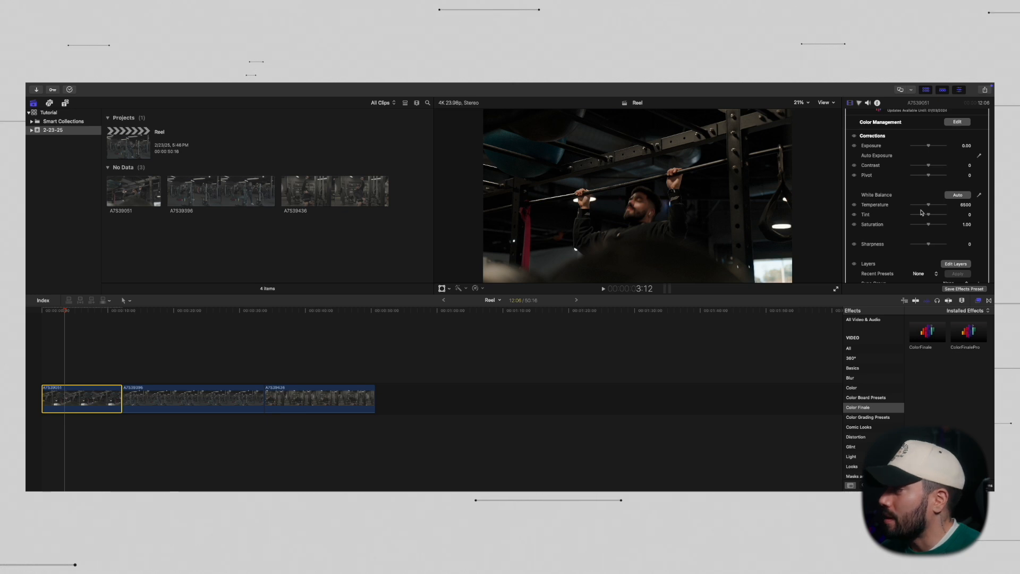
drag(928, 206, 922, 209)
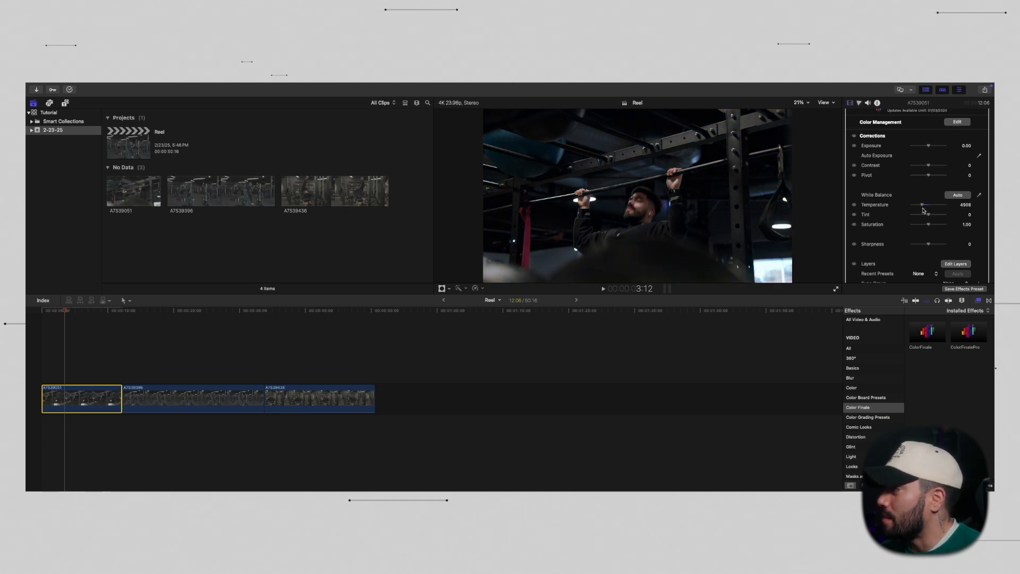
double_click(881, 206)
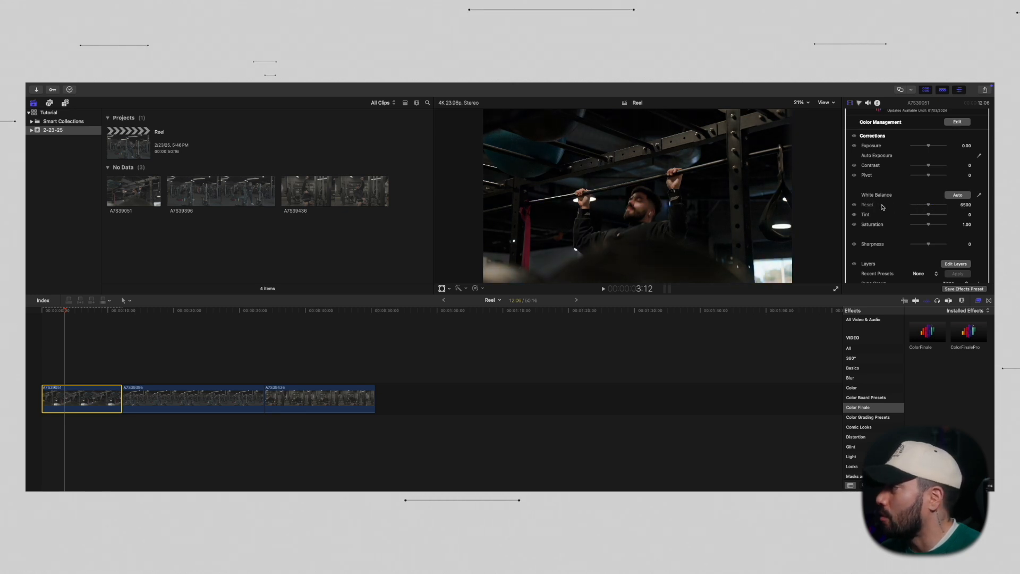
click(958, 195)
- Add a Curves layer in Color Finale and raise the master curve's midtones and highlights while anchoring the shadows
scroll(874, 232, down, 2)
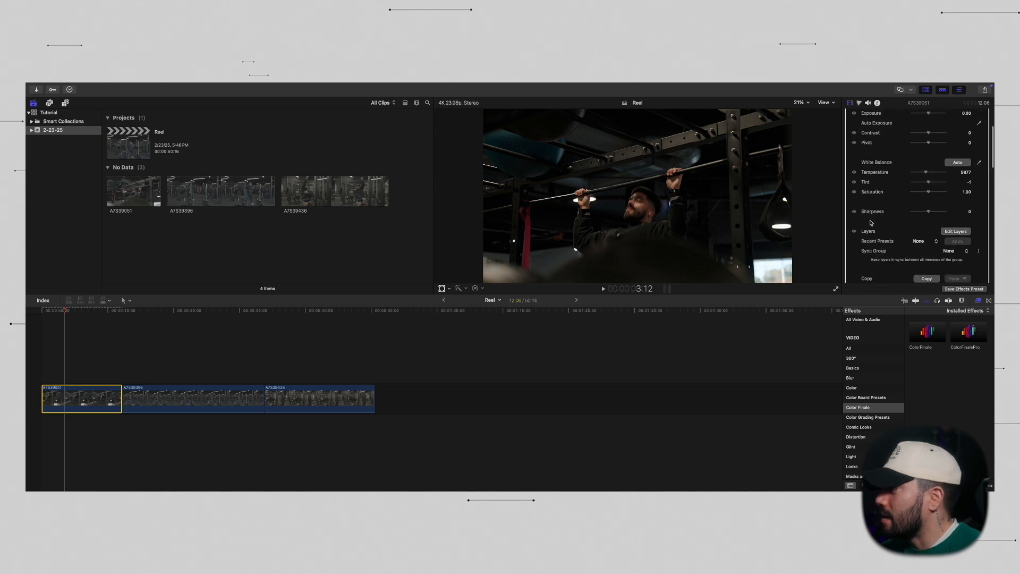
click(956, 231)
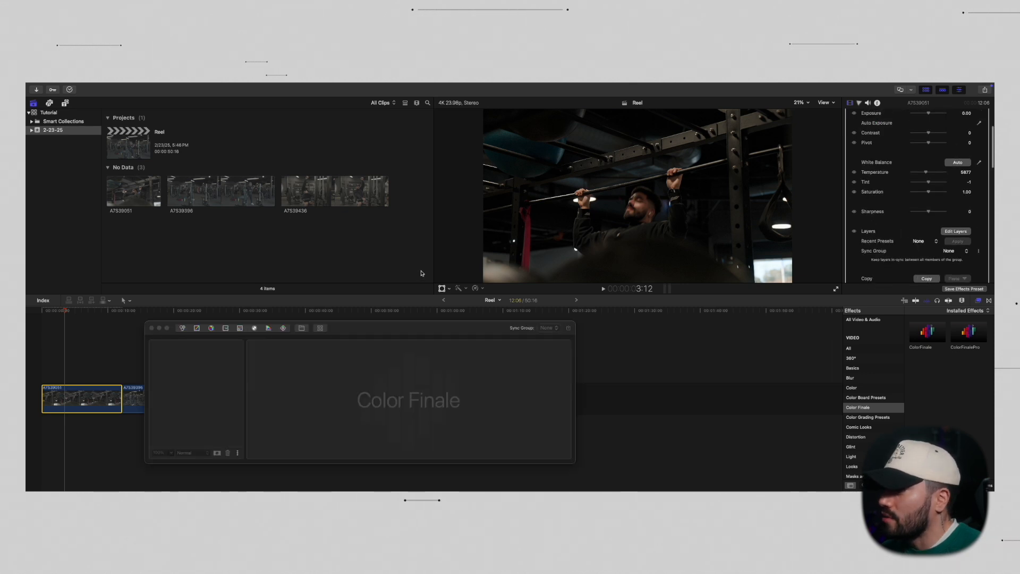
click(201, 328)
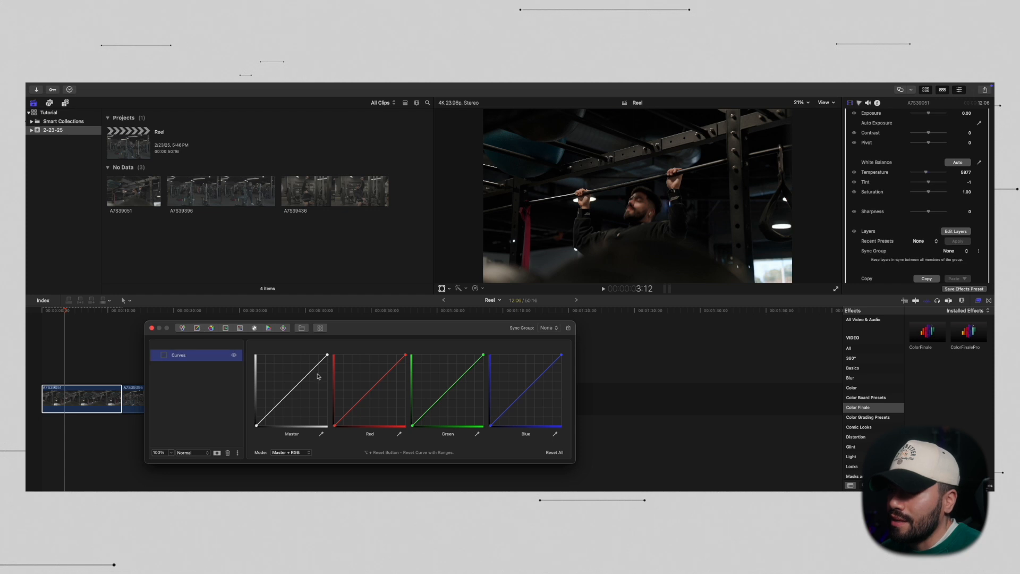
drag(315, 365, 269, 413)
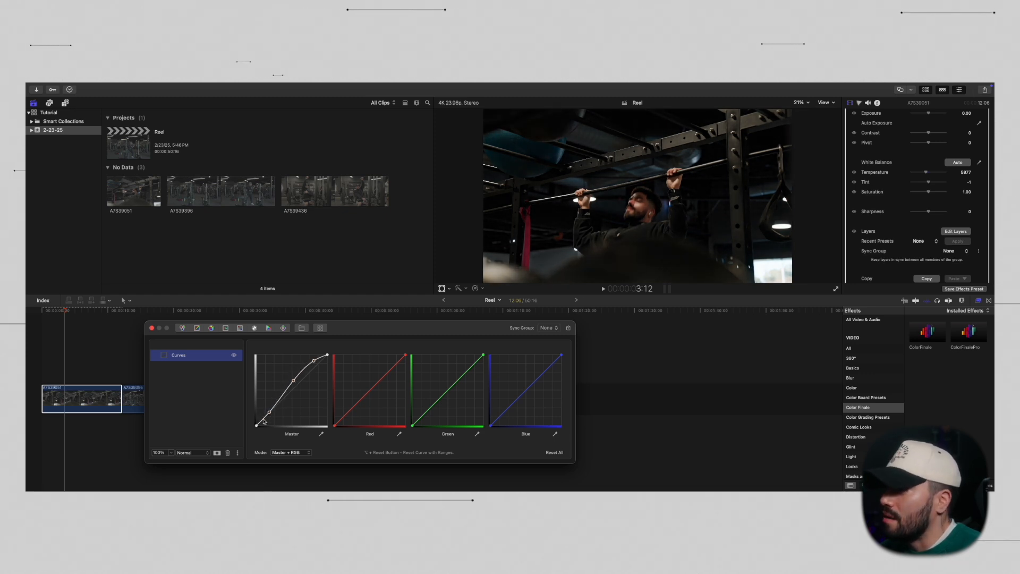
- Add a Six Vectors layer and set the yellow vector's hue to 0.057 and saturation to -0.077
click(211, 328)
drag(409, 399, 411, 414)
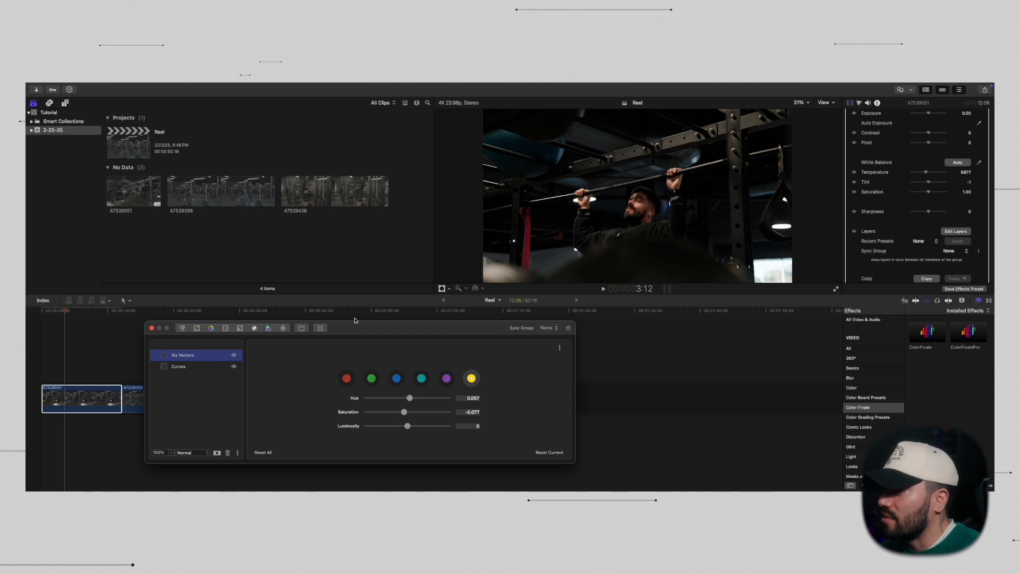
click(152, 328)
- Review the graded first clip and check its ColorFinalePro color management settings
click(73, 393)
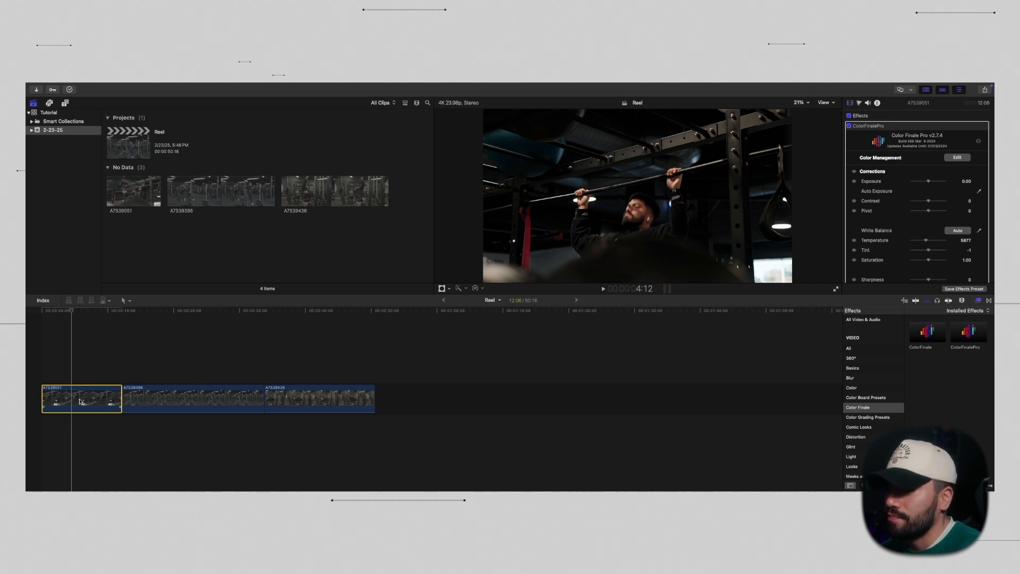
click(82, 379)
click(81, 390)
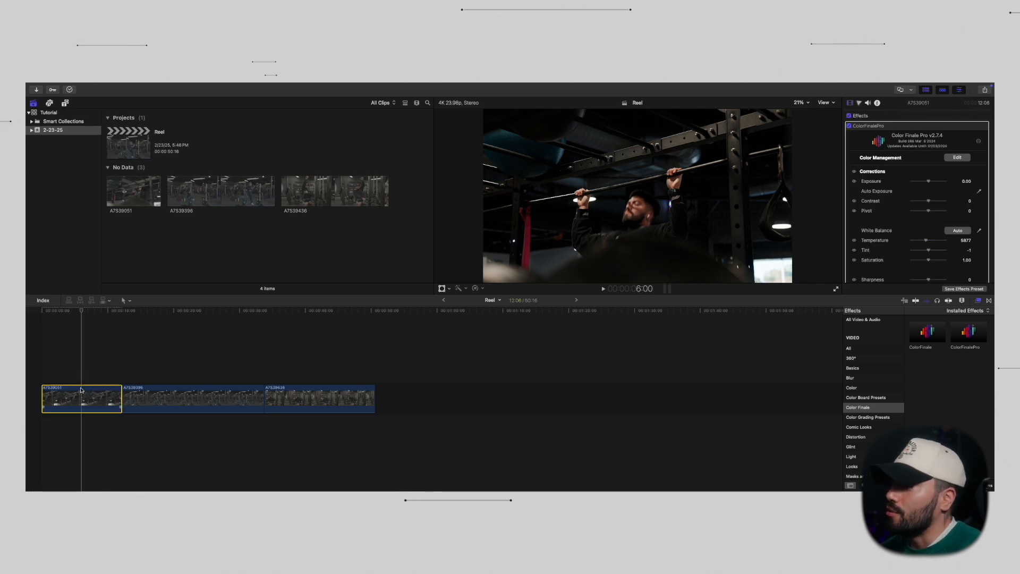
click(68, 372)
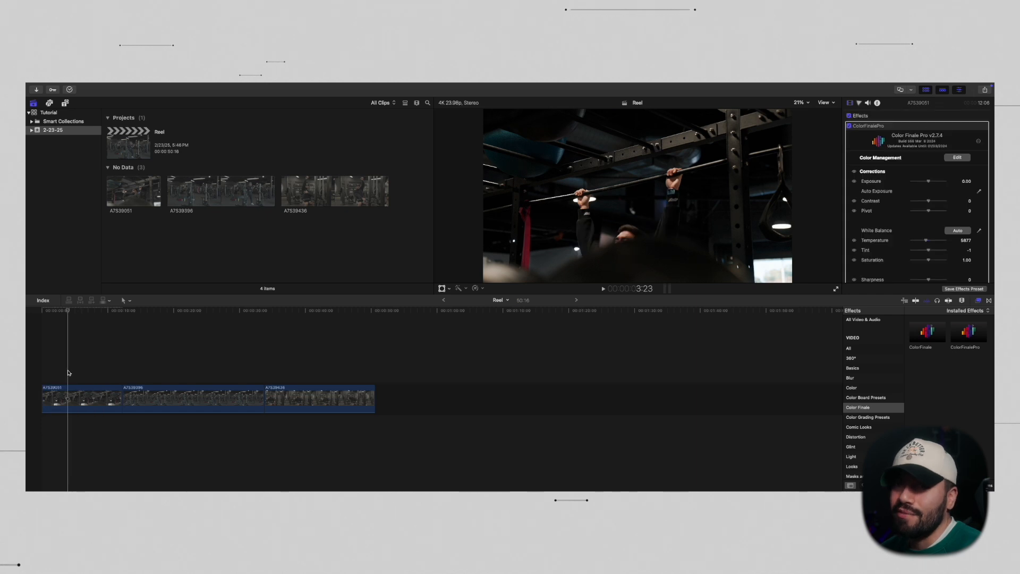
click(81, 399)
click(958, 157)
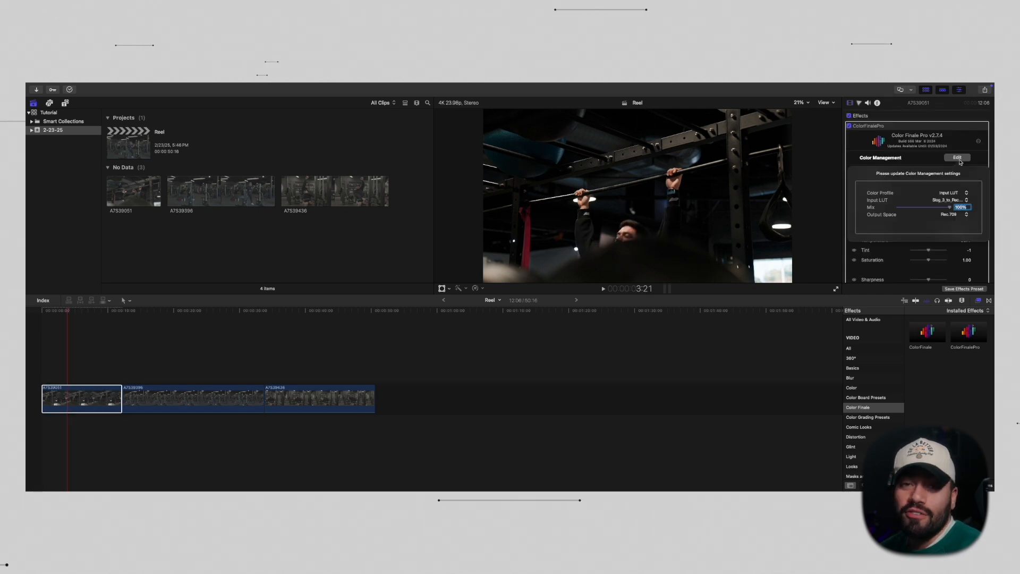
click(103, 390)
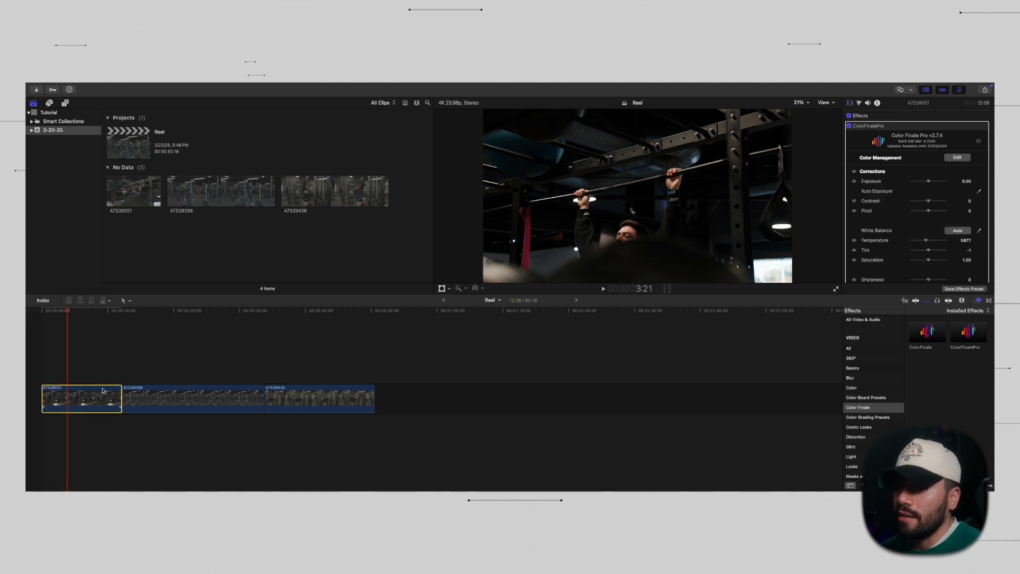
- Delete the ColorFinalePro effect from the first clip
drag(67, 313, 56, 345)
click(81, 399)
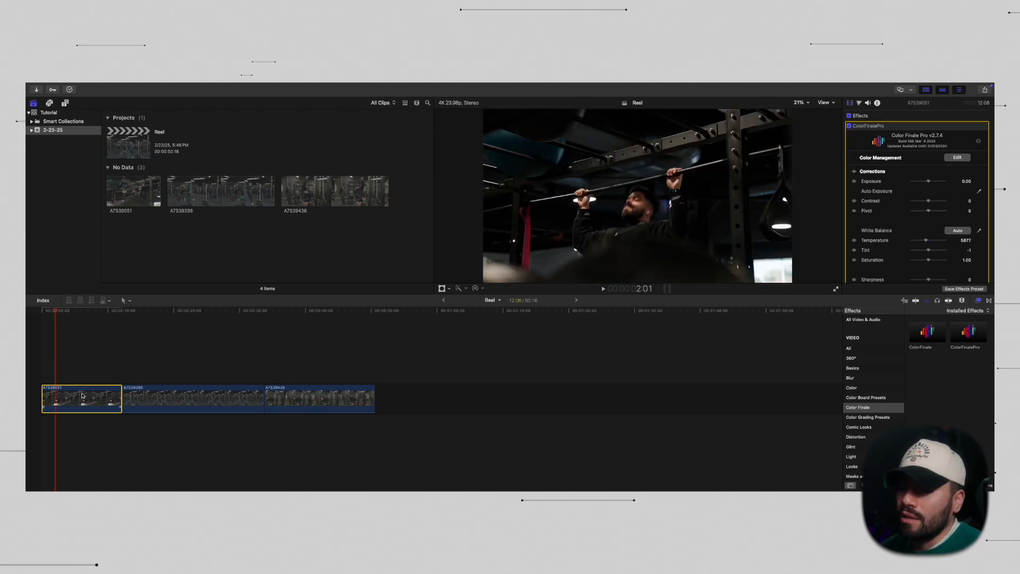
right_click(81, 396)
click(52, 394)
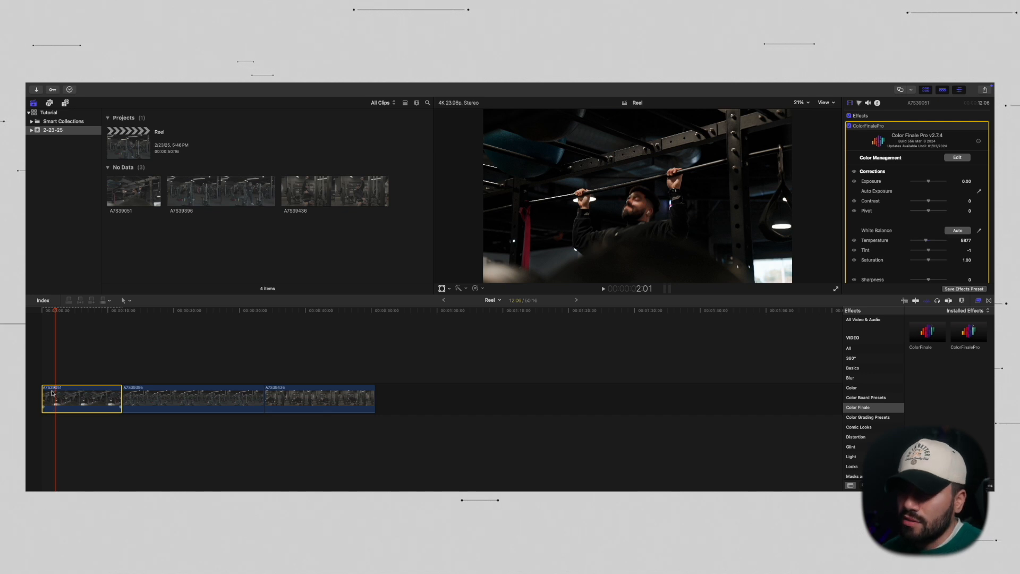
click(904, 129)
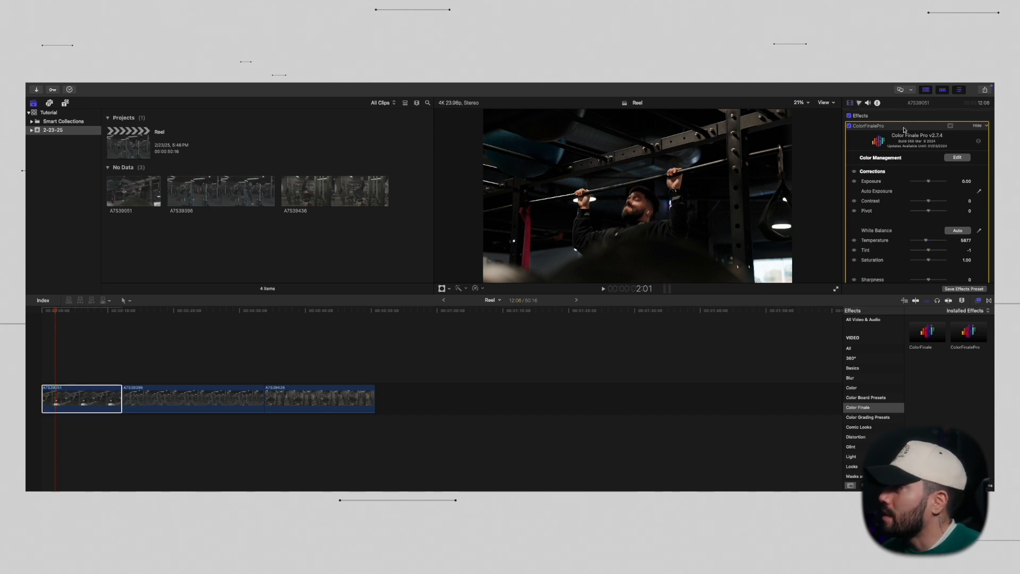
key(Delete)
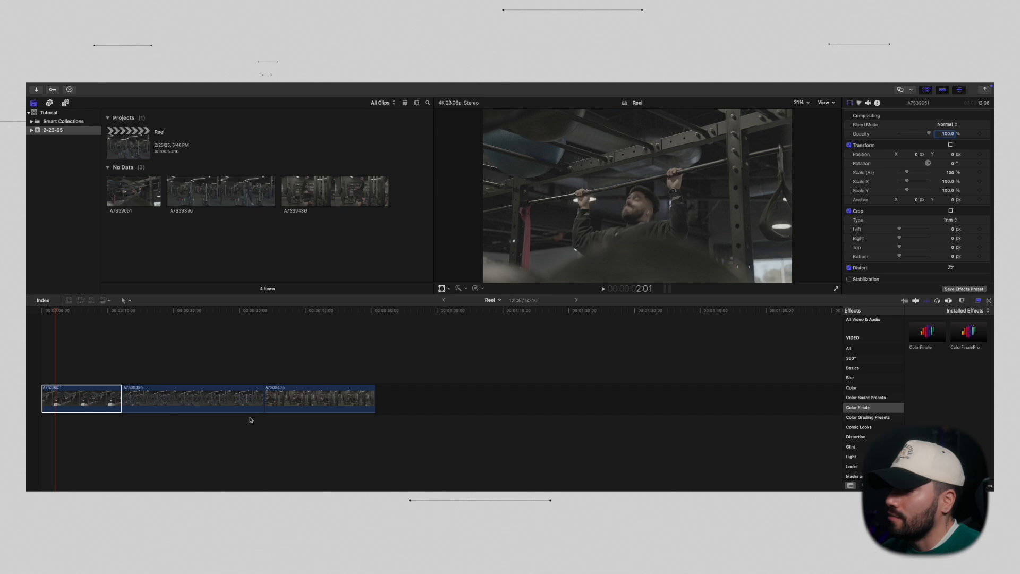
- Place an Adjustment Layer title above all three clips and remove the excess past the end of the last clip
click(39, 358)
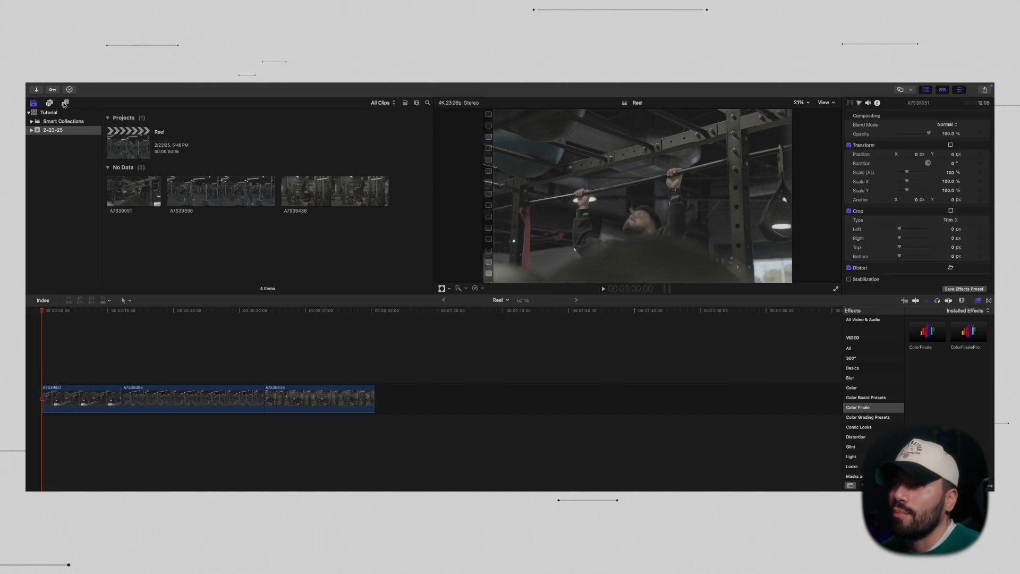
click(64, 103)
drag(123, 173, 385, 380)
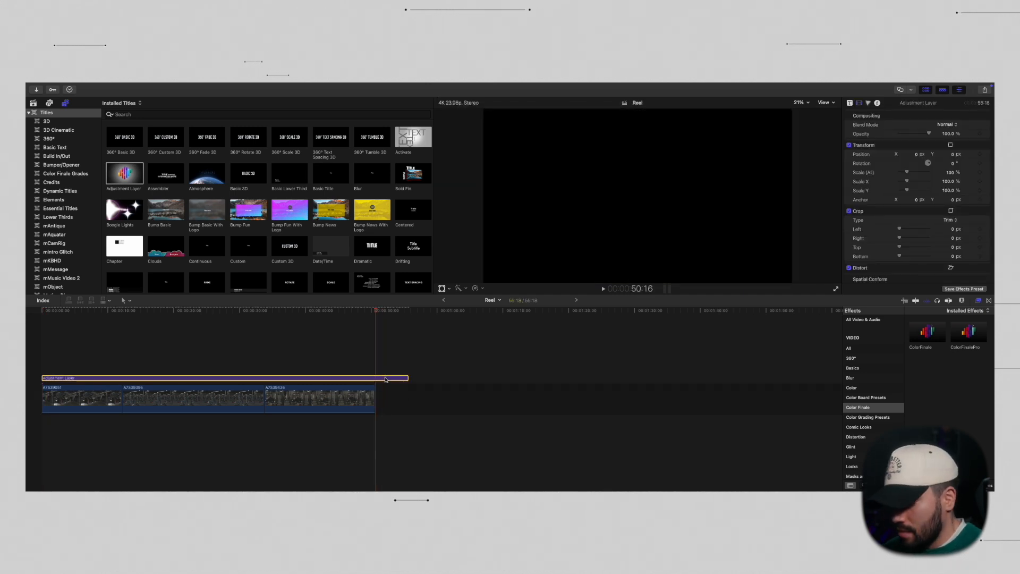
click(401, 370)
click(405, 401)
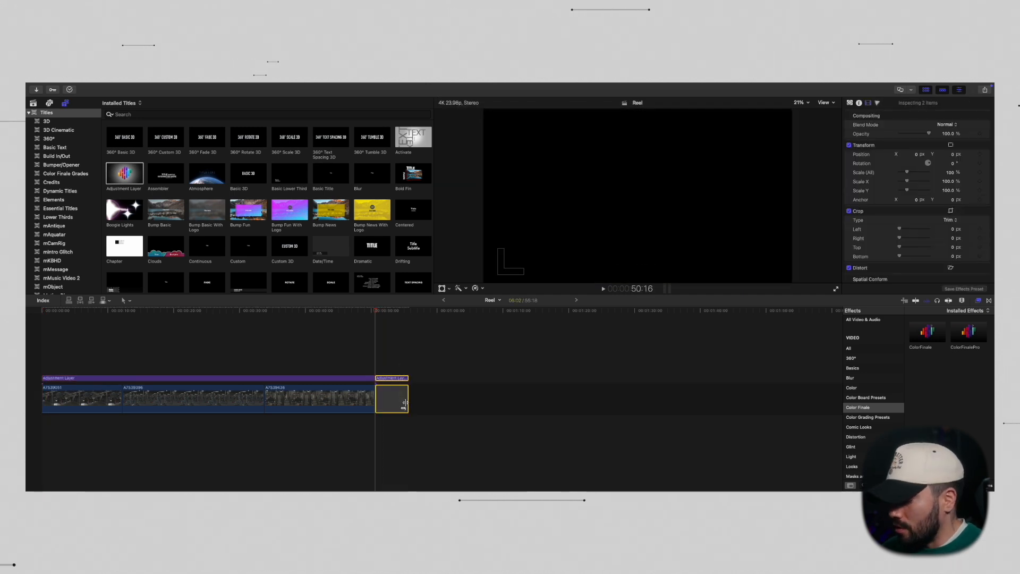
key(Delete)
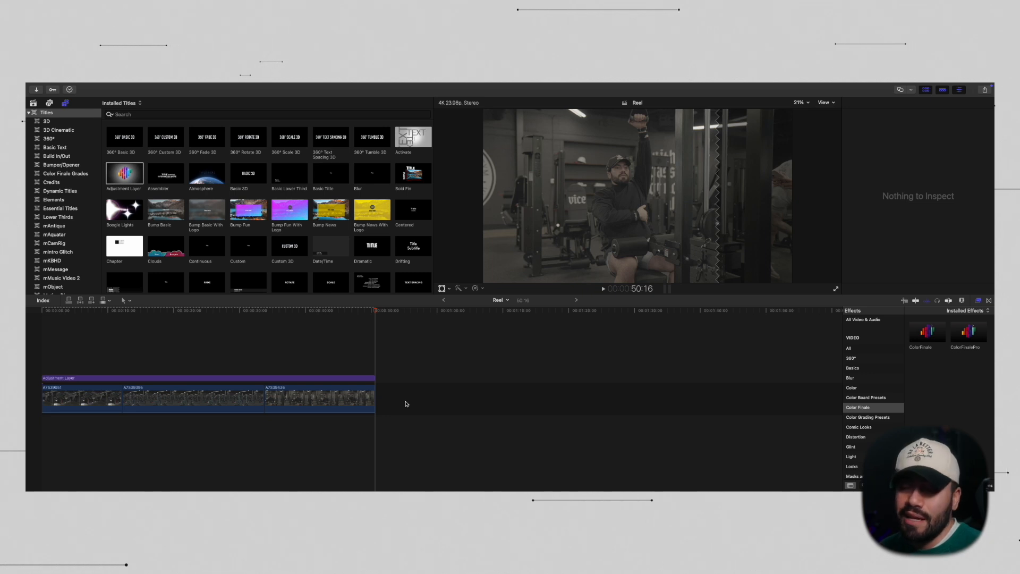
- Search the installed titles for "adjust" and try placing the Adjustment Layer above the first clip
click(124, 175)
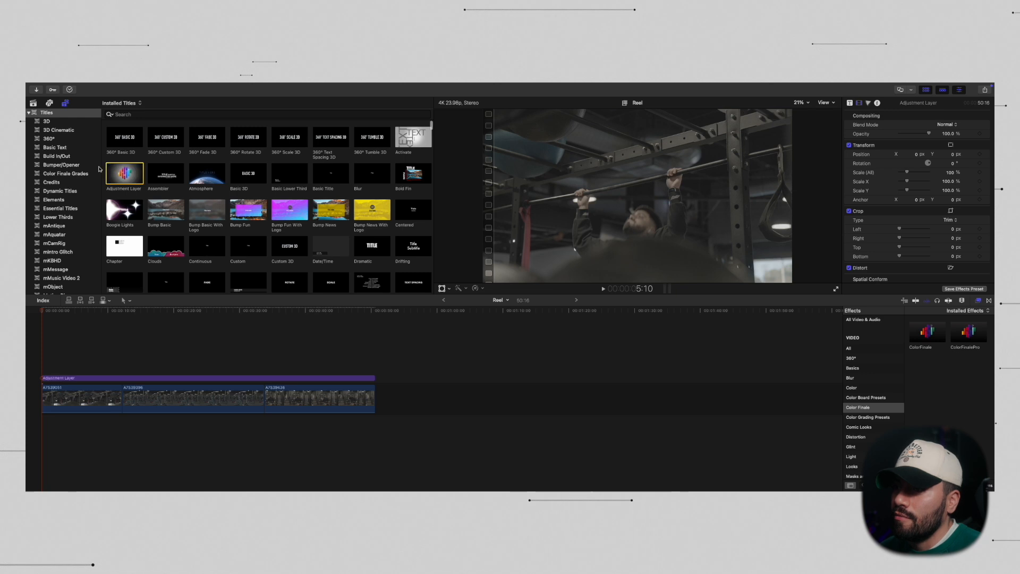
scroll(159, 202, down, 3)
scroll(159, 202, up, 3)
click(147, 114)
text(adjust)
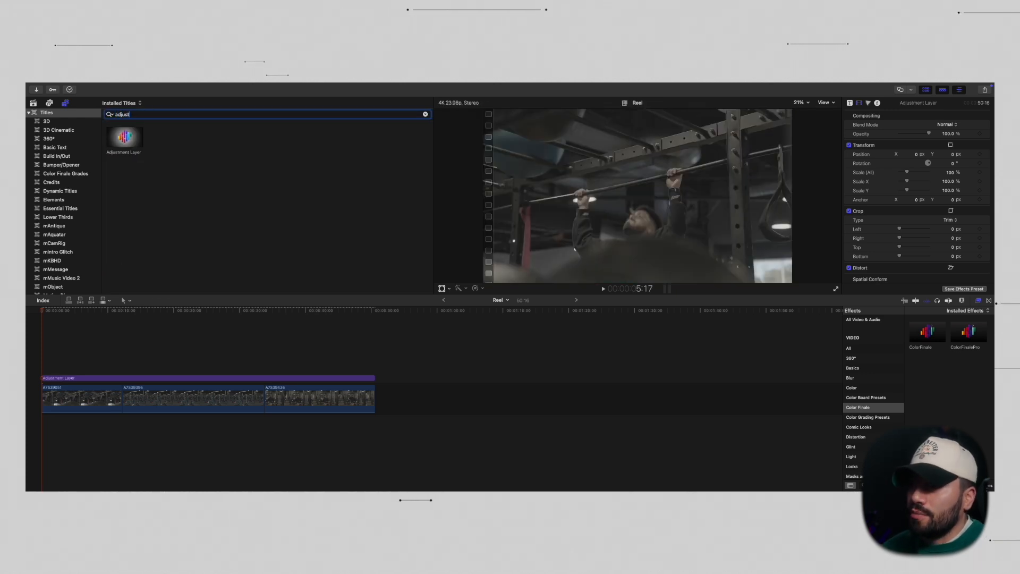
drag(125, 136, 78, 370)
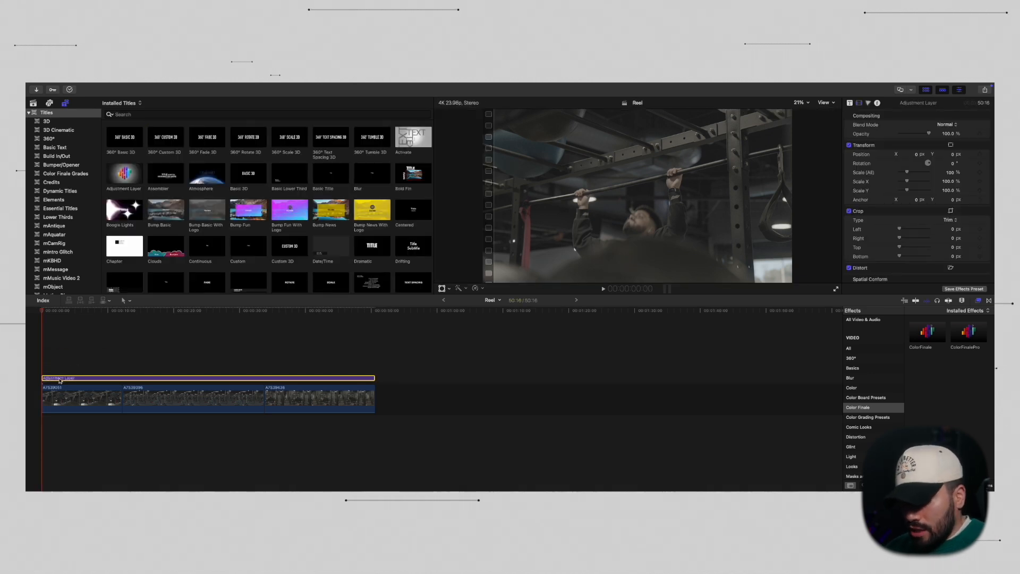
- Paste the copied ColorFinalePro effect attributes onto the Adjustment Layer and check the grade on the third and second clips
key(shift+super+v)
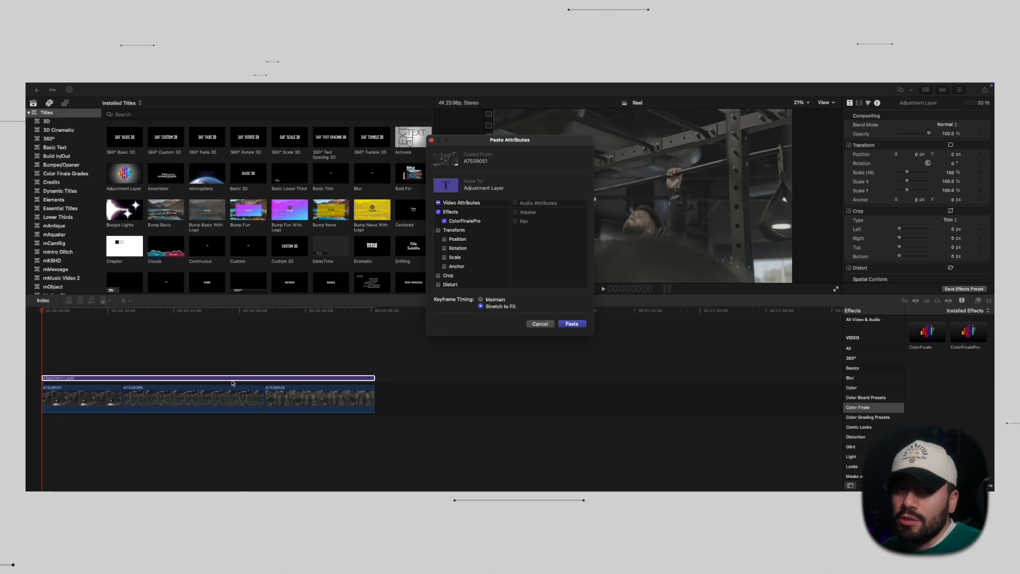
key(Return)
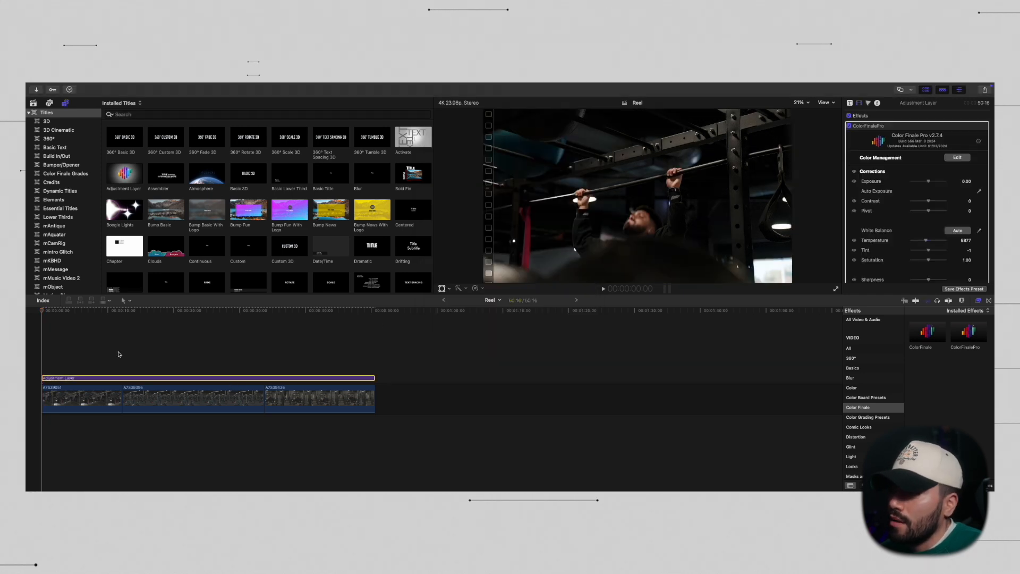
click(119, 355)
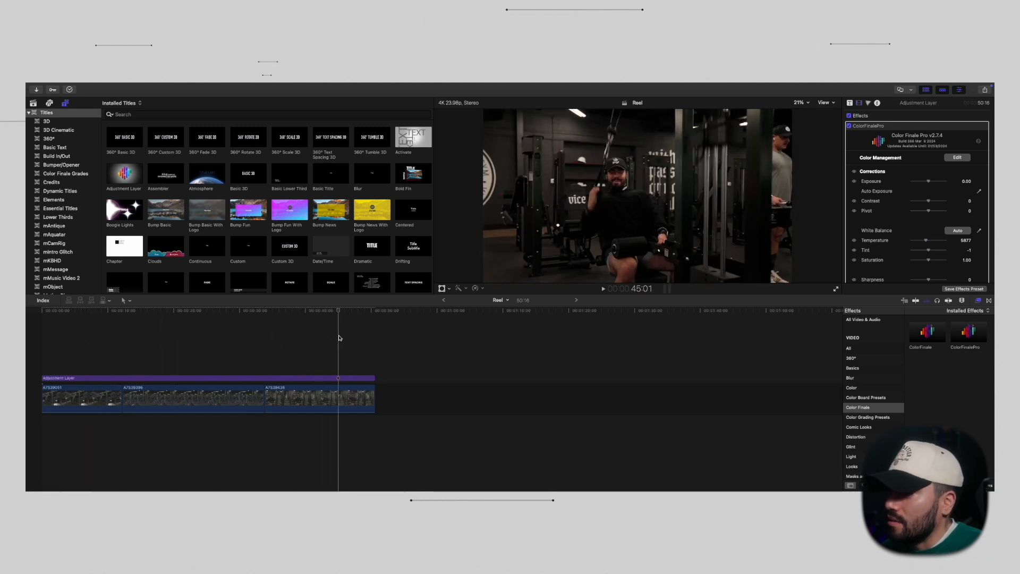
click(164, 350)
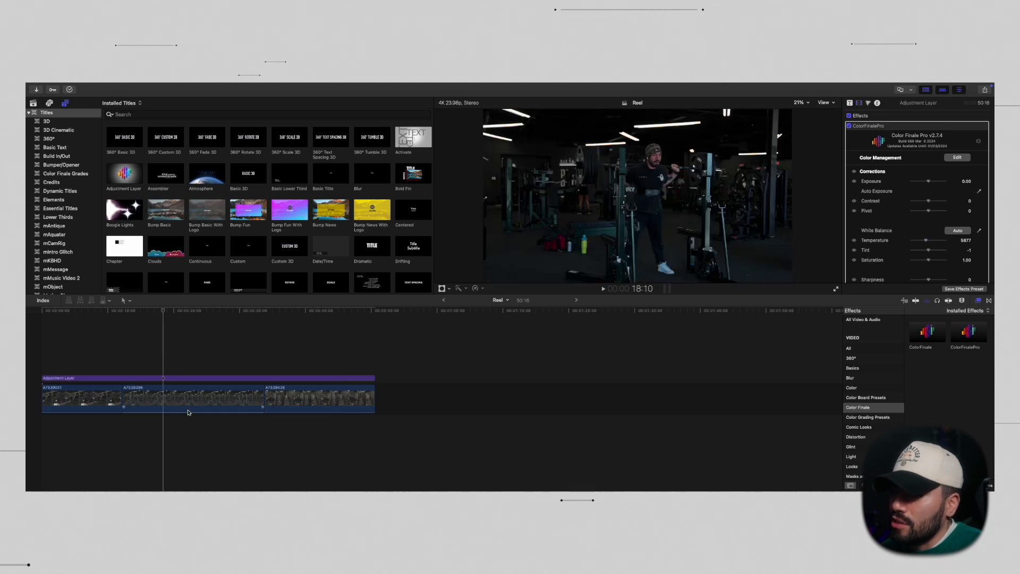
- Apply the ColorFinalePro effect to the second clip and open its layers for editing
drag(968, 332, 230, 402)
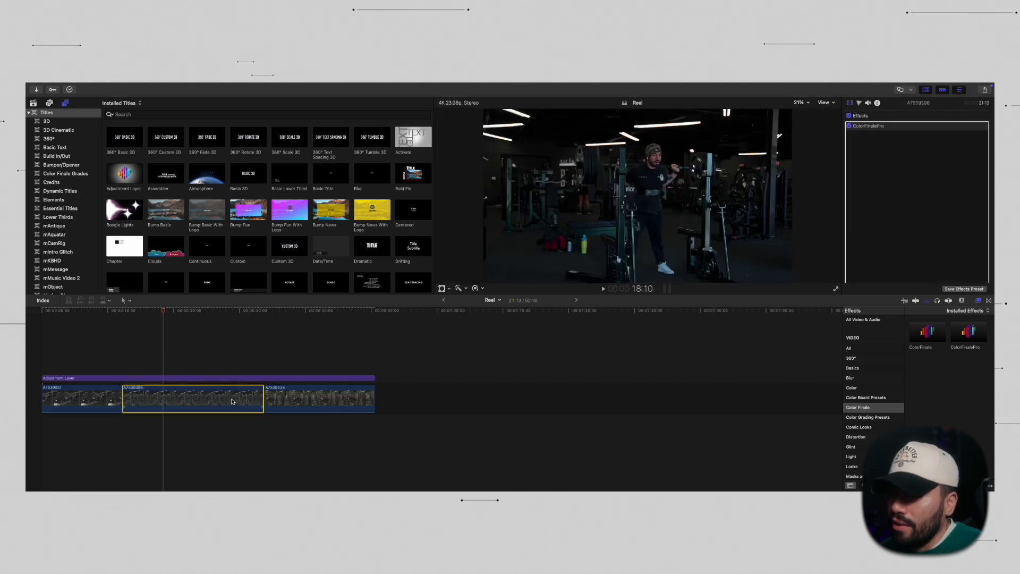
scroll(916, 212, down, 4)
click(956, 207)
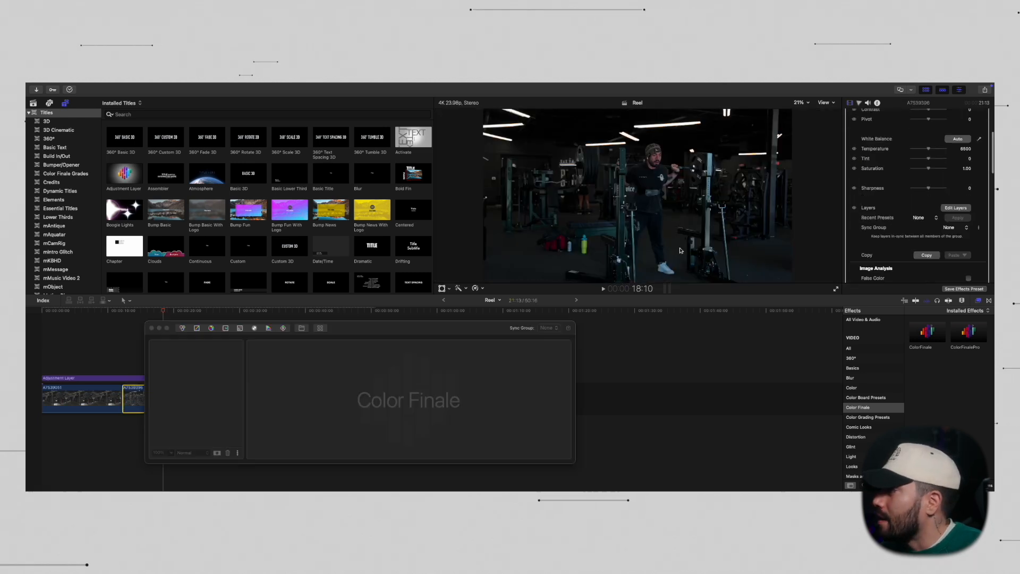
- Add a Curves layer to the second clip's grade and raise the master curve to brighten the image
click(196, 329)
drag(305, 375, 282, 388)
click(268, 409)
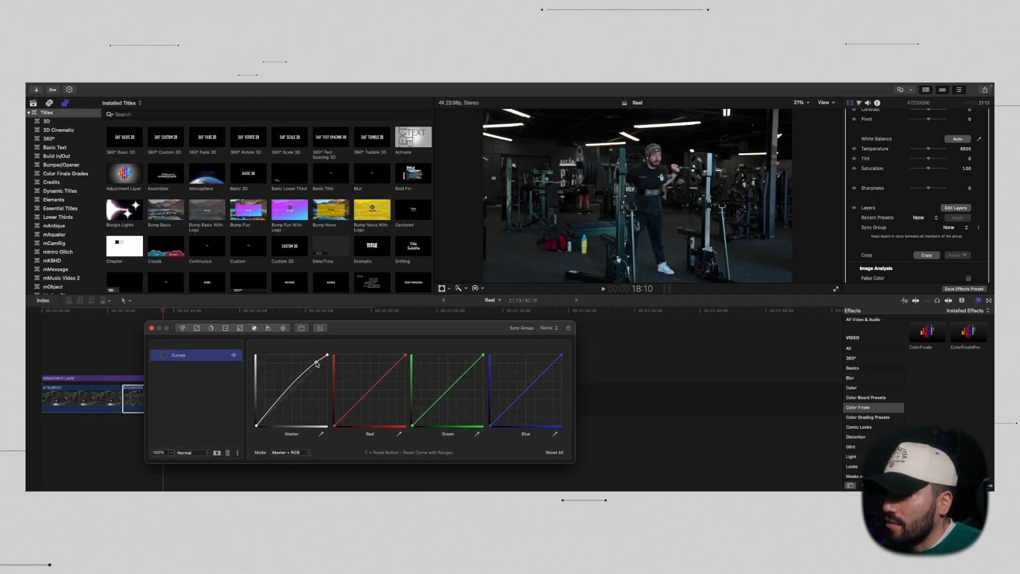